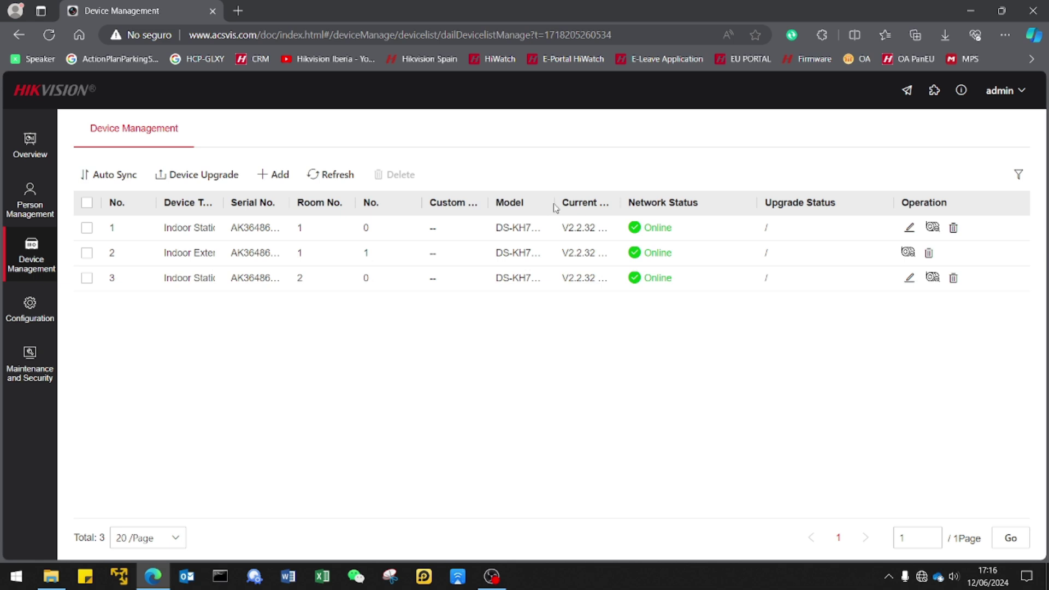
# Widen the device list's Model and Current Version columns to fit their full values, and choose to continue using AP mode.
pyautogui.moveTo(555, 203); pyautogui.dragTo(590, 201)
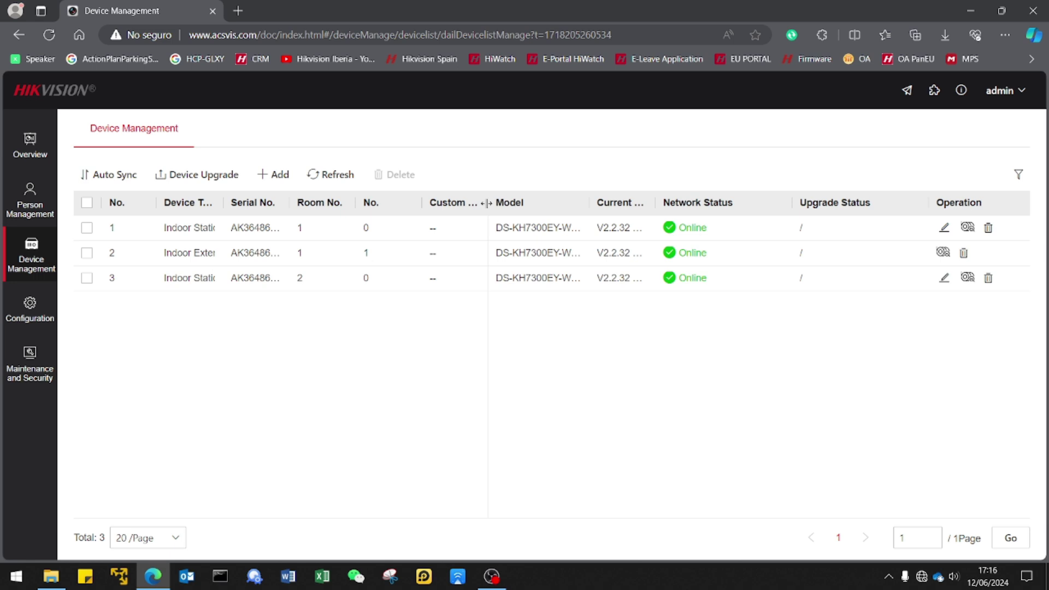
pyautogui.moveTo(486, 202); pyautogui.dragTo(480, 202)
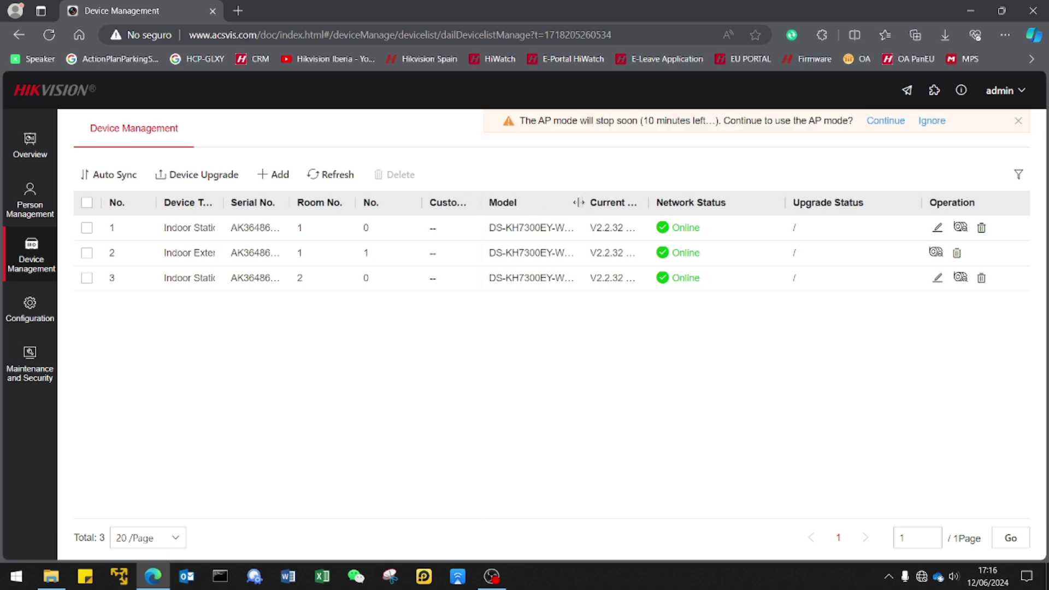
pyautogui.moveTo(578, 202); pyautogui.dragTo(601, 202)
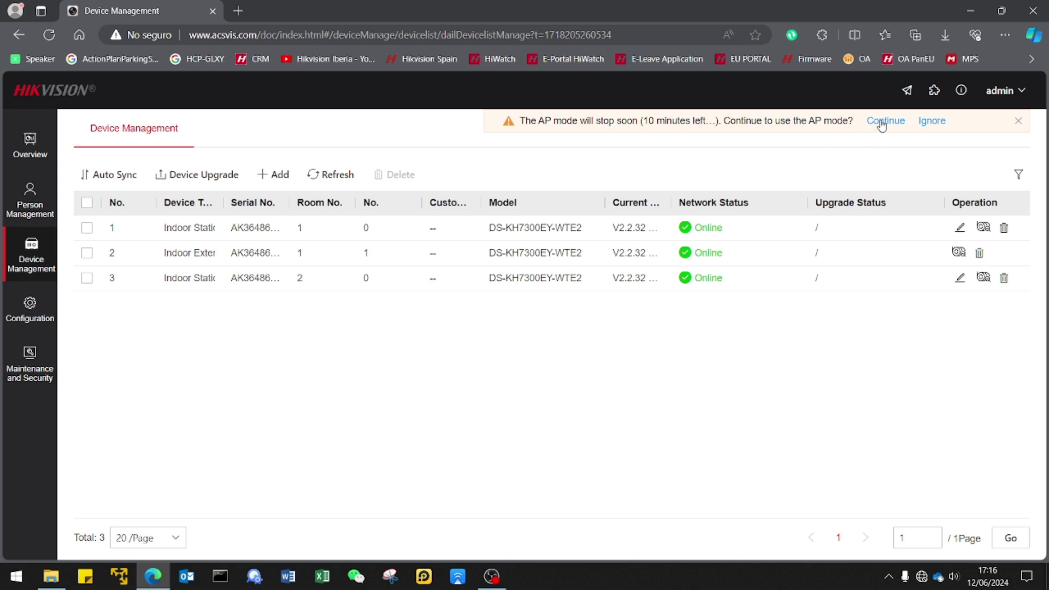
pyautogui.click(881, 122)
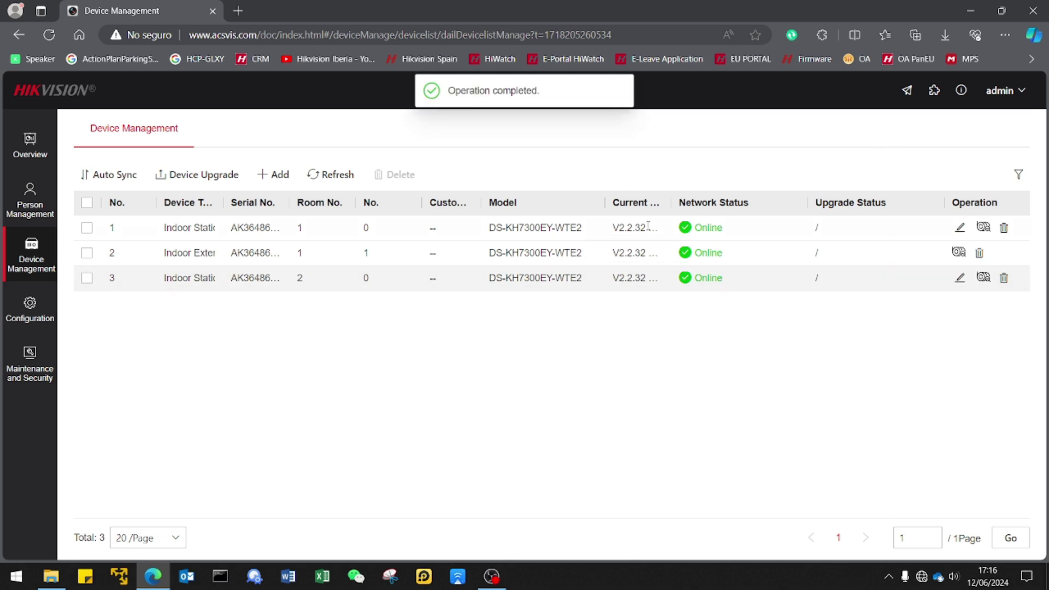
pyautogui.moveTo(666, 207); pyautogui.dragTo(726, 215)
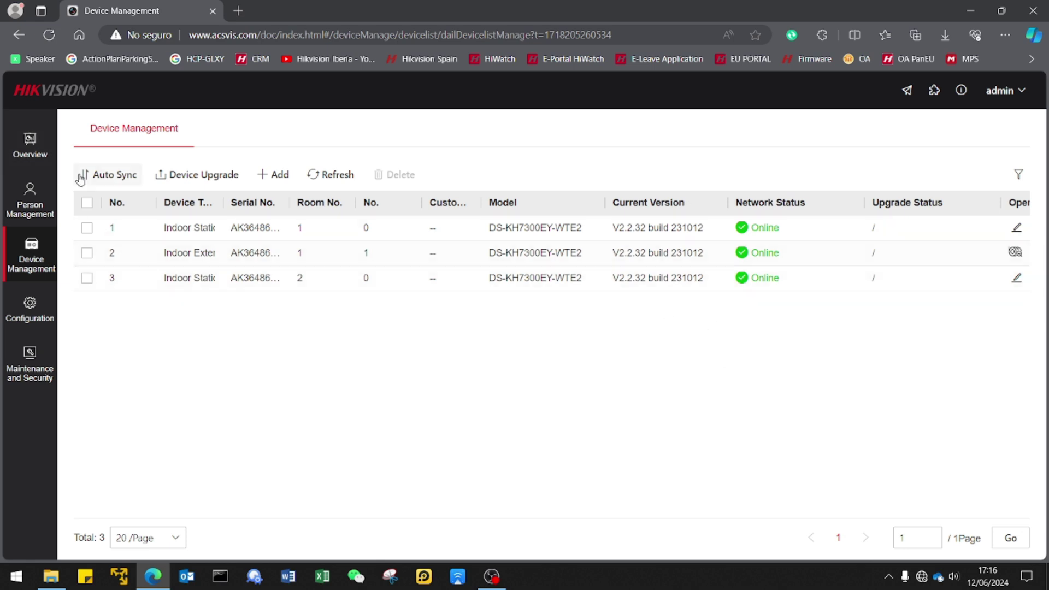
# Import digicap.dav from the IndoorStation_Firmware_EN_V2.2.38_240305 folder as the upgrade package for the indoor devices.
pyautogui.click(198, 176)
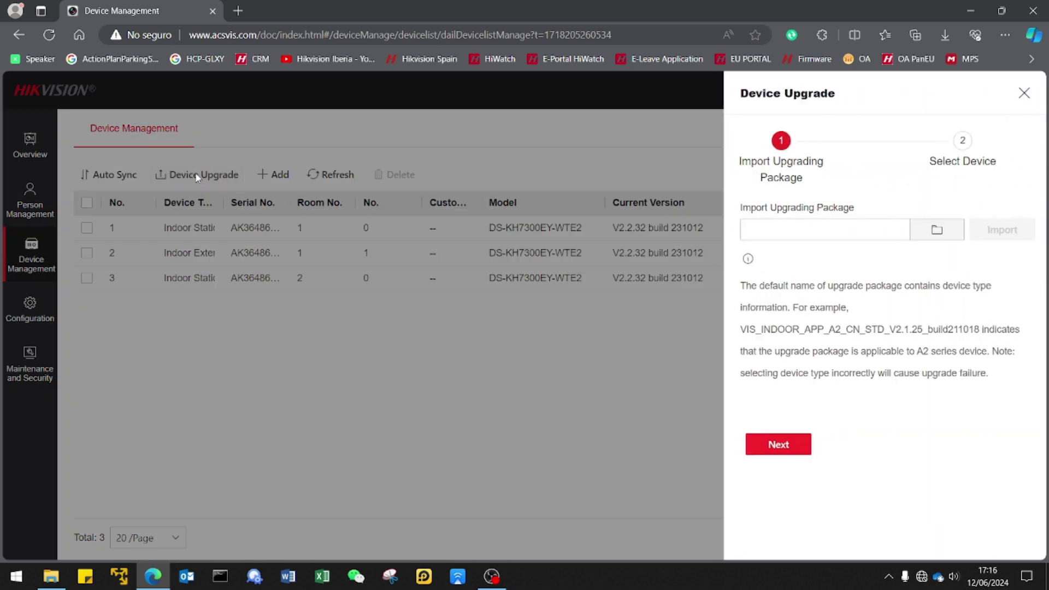
pyautogui.click(931, 230)
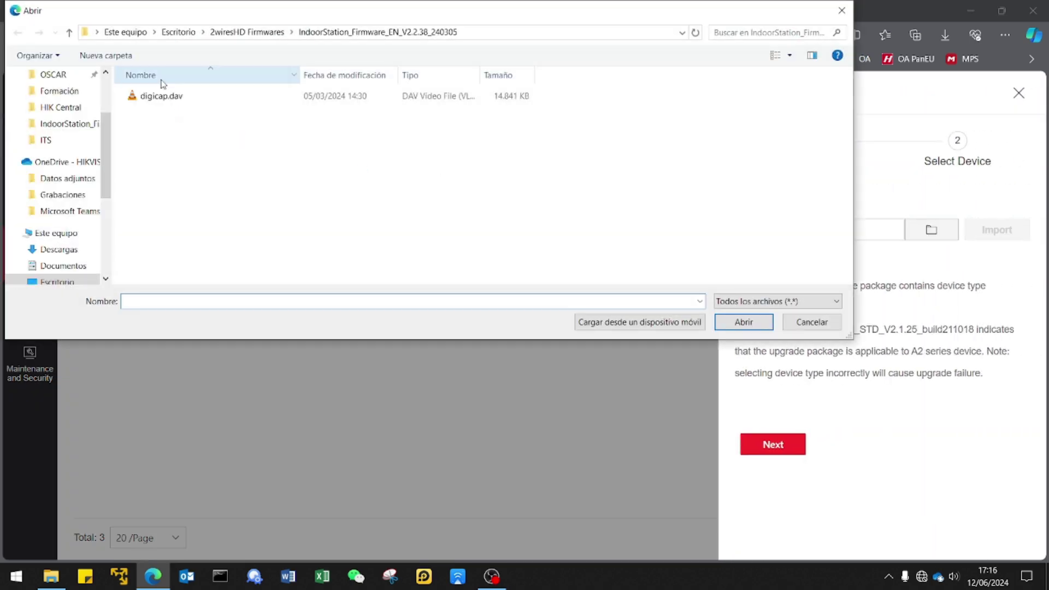
pyautogui.click(241, 34)
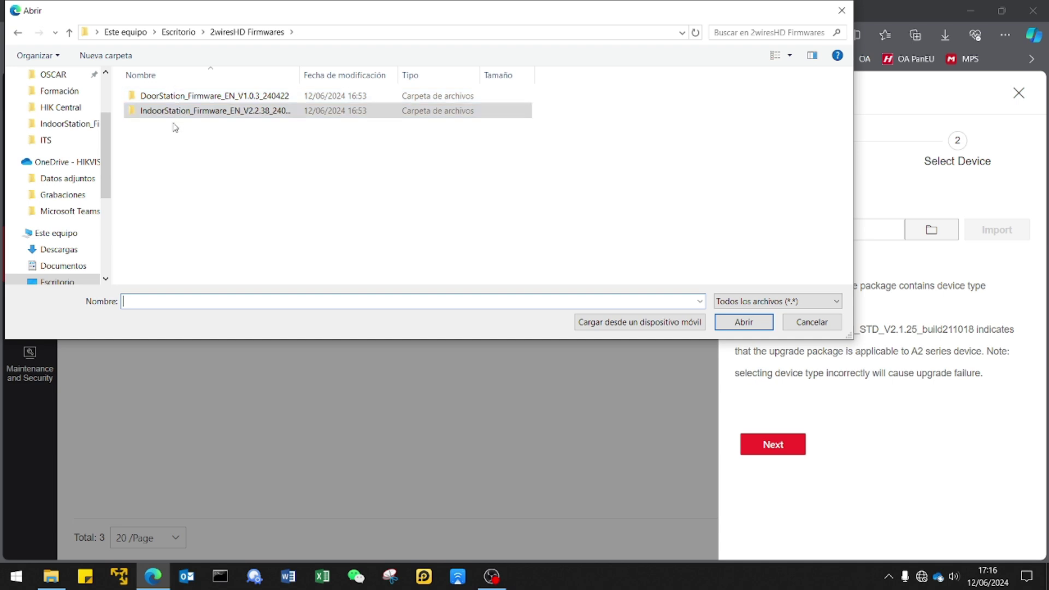
pyautogui.click(153, 111)
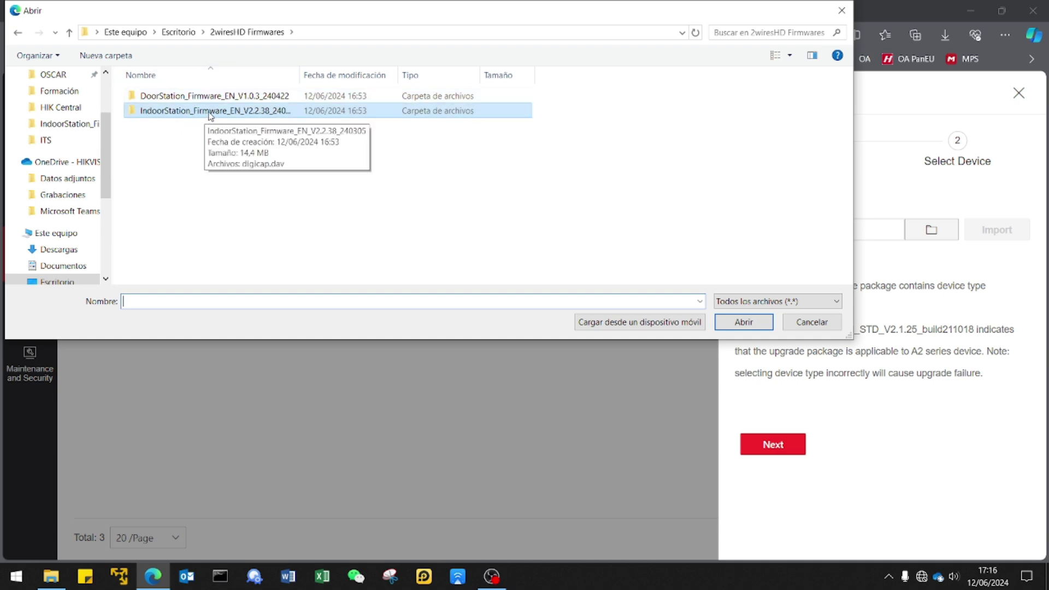
pyautogui.doubleClick(209, 115)
pyautogui.click(171, 100)
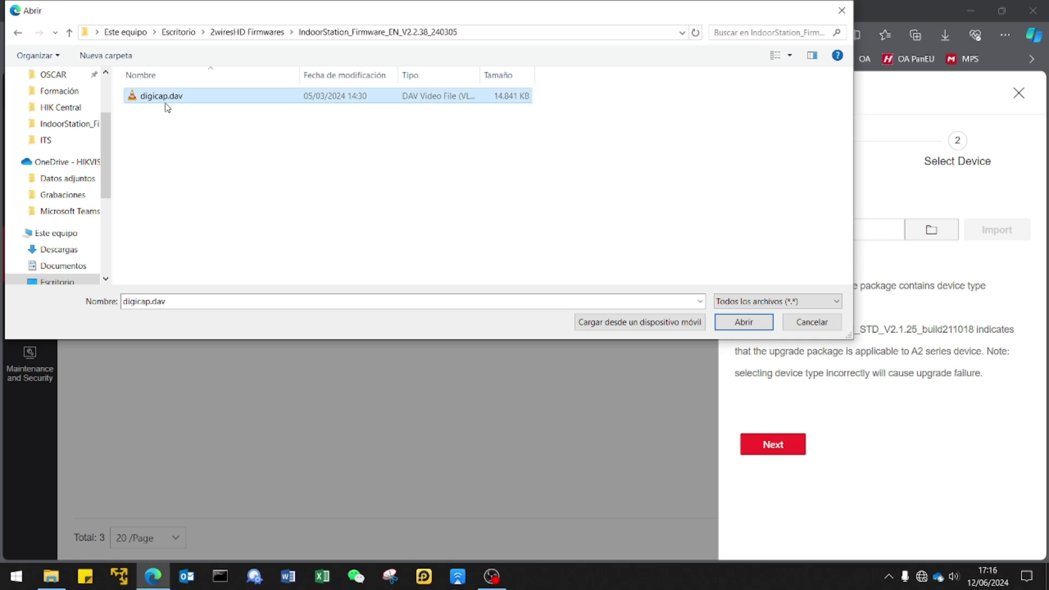
pyautogui.click(744, 322)
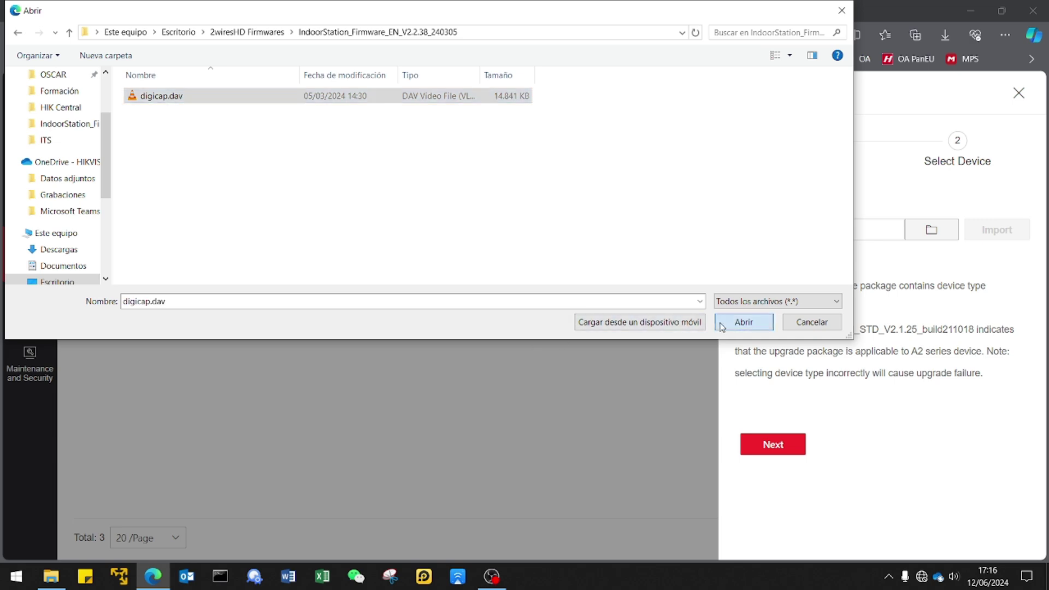
pyautogui.click(990, 232)
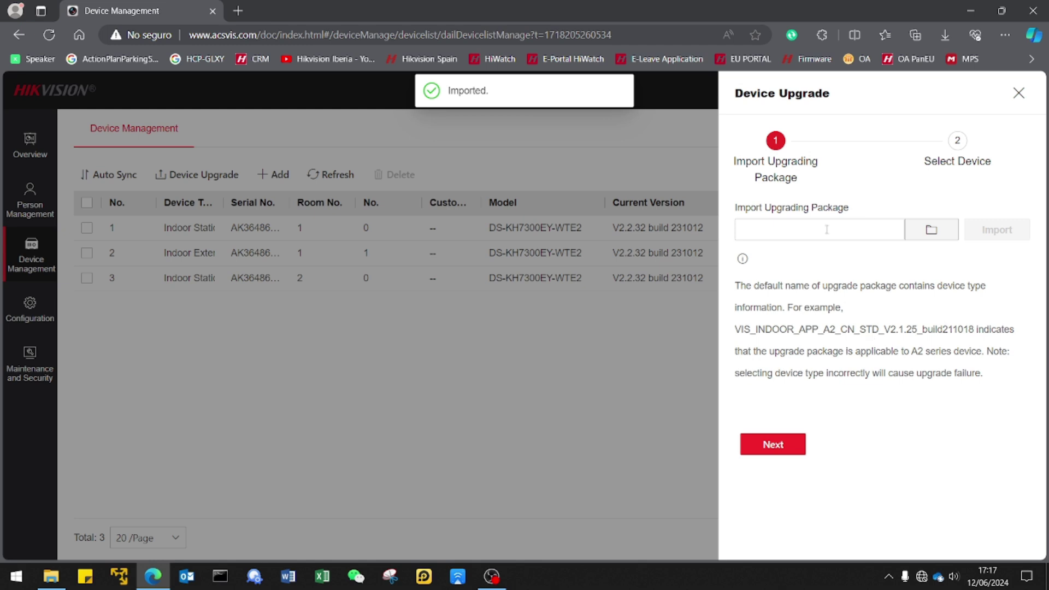
# Select all three listed indoor devices for the imported package and start their upgrade.
pyautogui.click(773, 445)
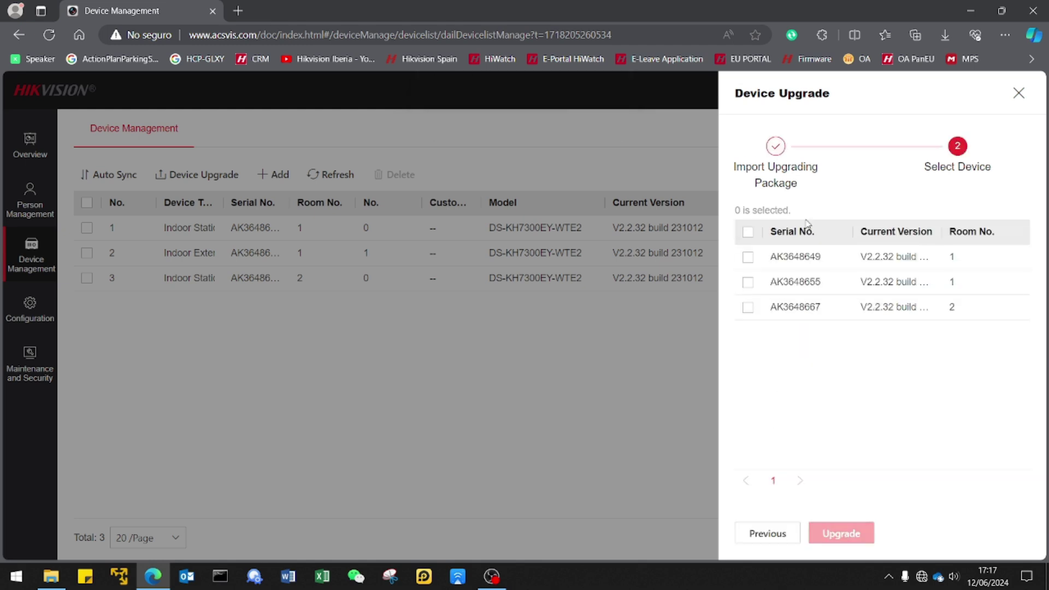
pyautogui.click(748, 231)
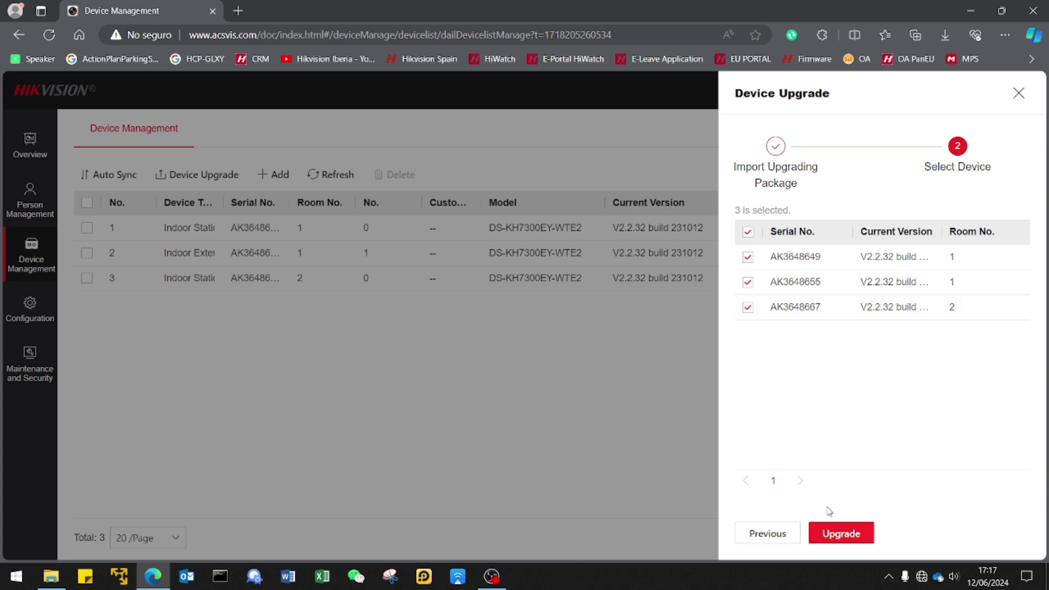
pyautogui.click(835, 537)
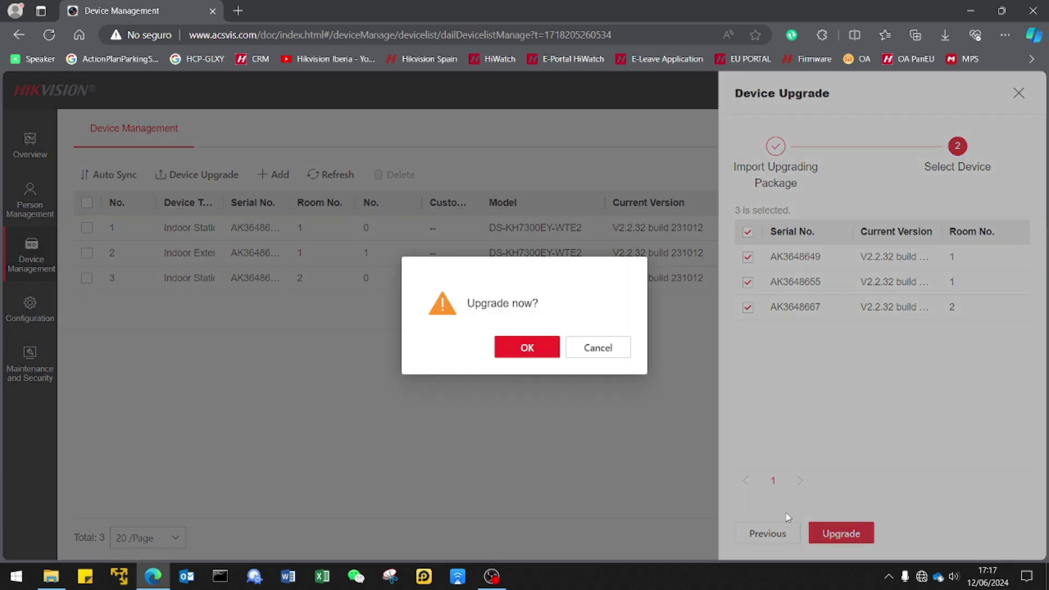
pyautogui.click(528, 347)
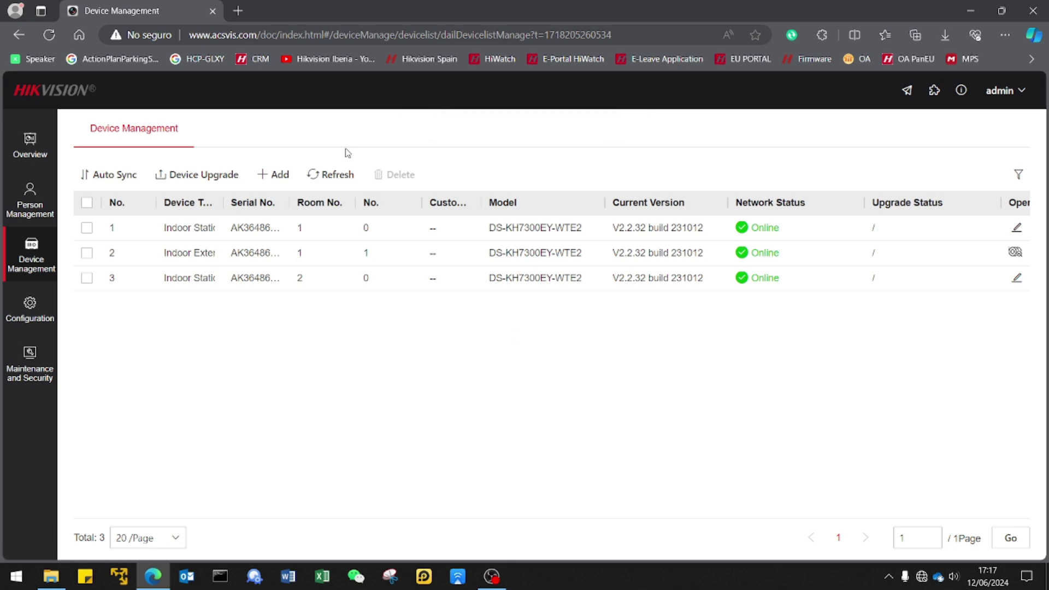
# Refresh the device list during the upgrade to check each indoor device's upgrade status and current version.
pyautogui.click(325, 175)
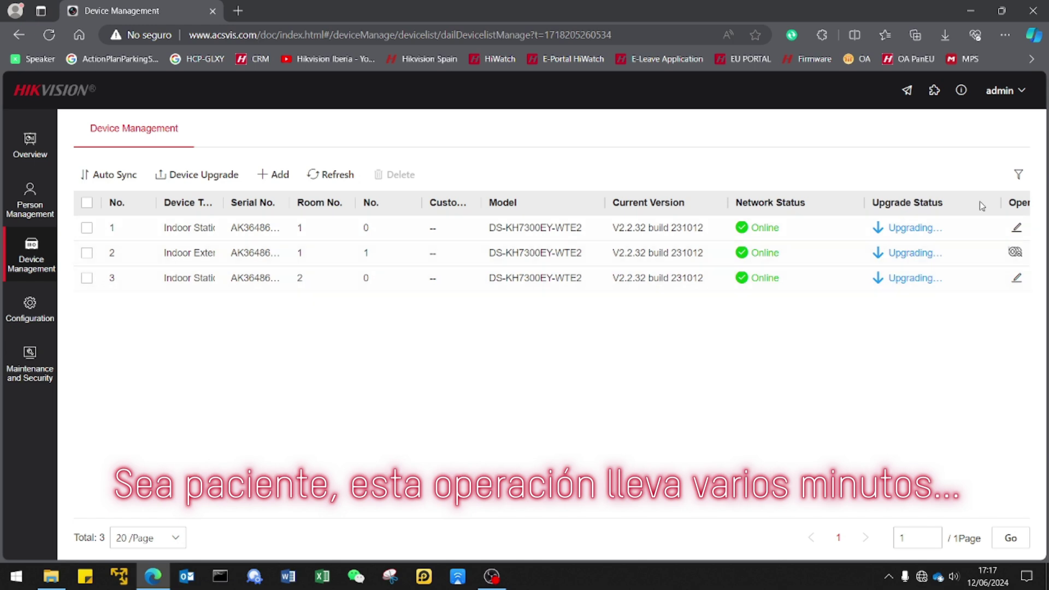
pyautogui.moveTo(998, 206); pyautogui.dragTo(1014, 206)
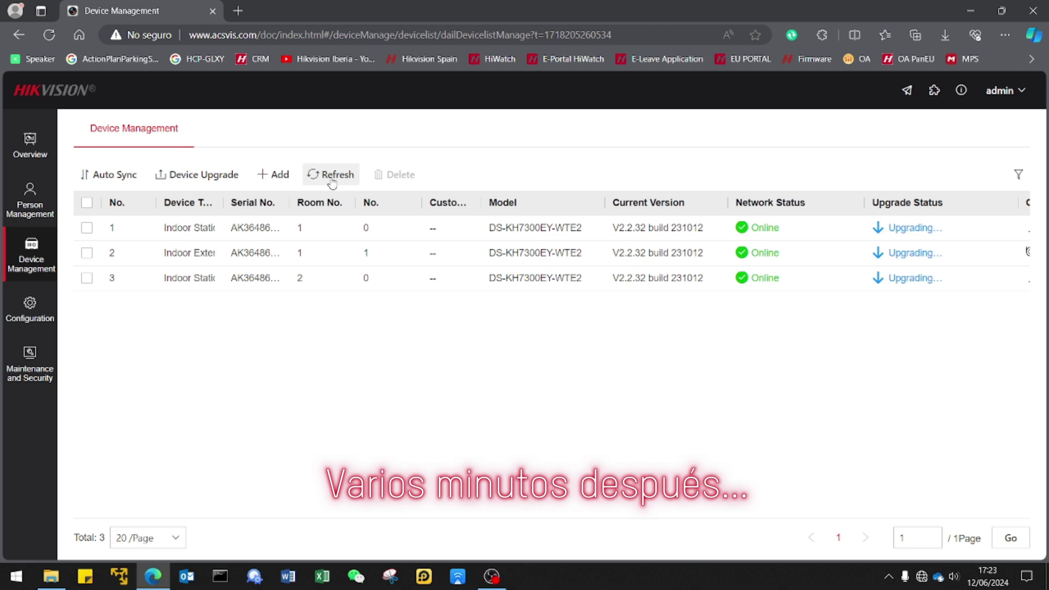
pyautogui.click(332, 182)
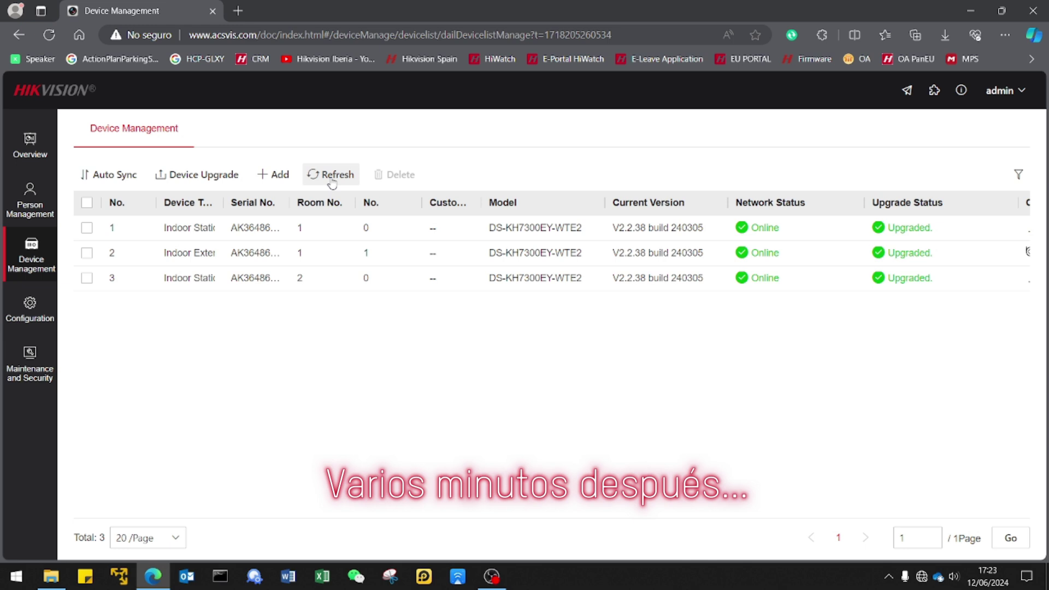
# Start the local upgrade of the Controller using digicap.dav from the DoorStation_Firmware_EN_V1.0.3_240422 folder.
pyautogui.click(36, 376)
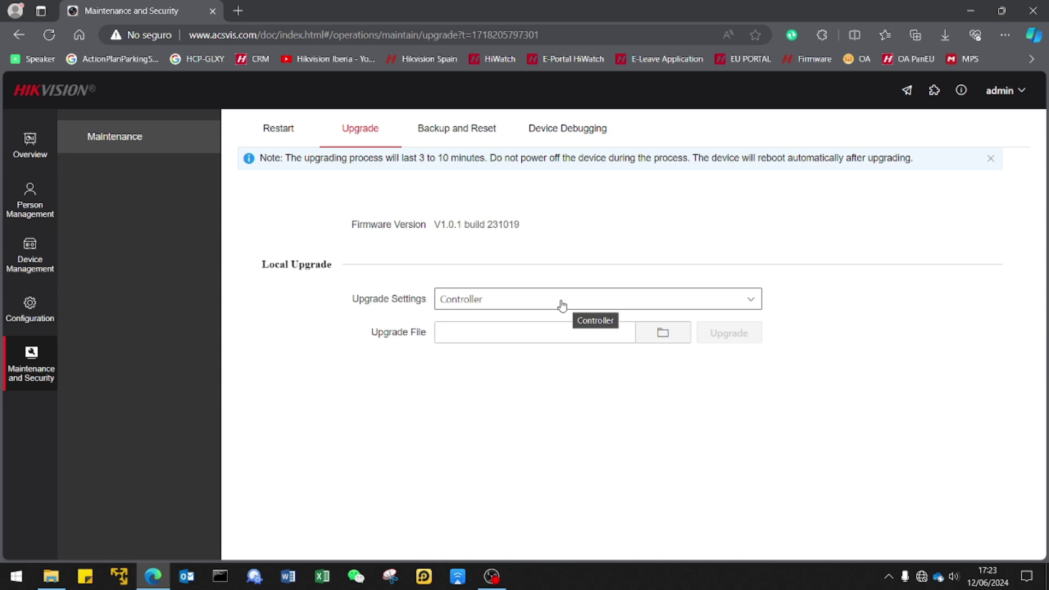
pyautogui.click(664, 334)
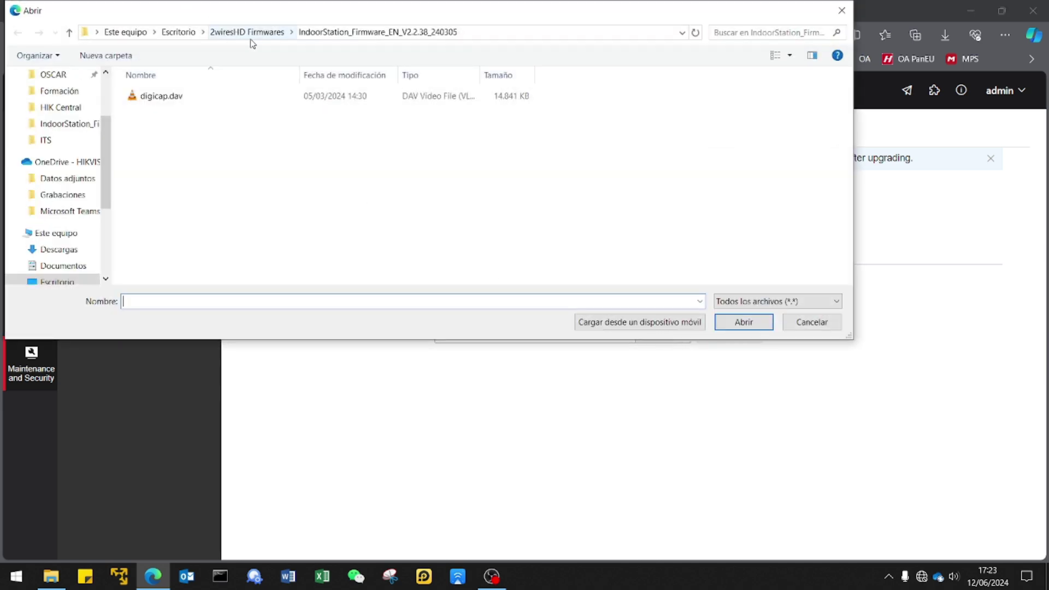
pyautogui.click(252, 32)
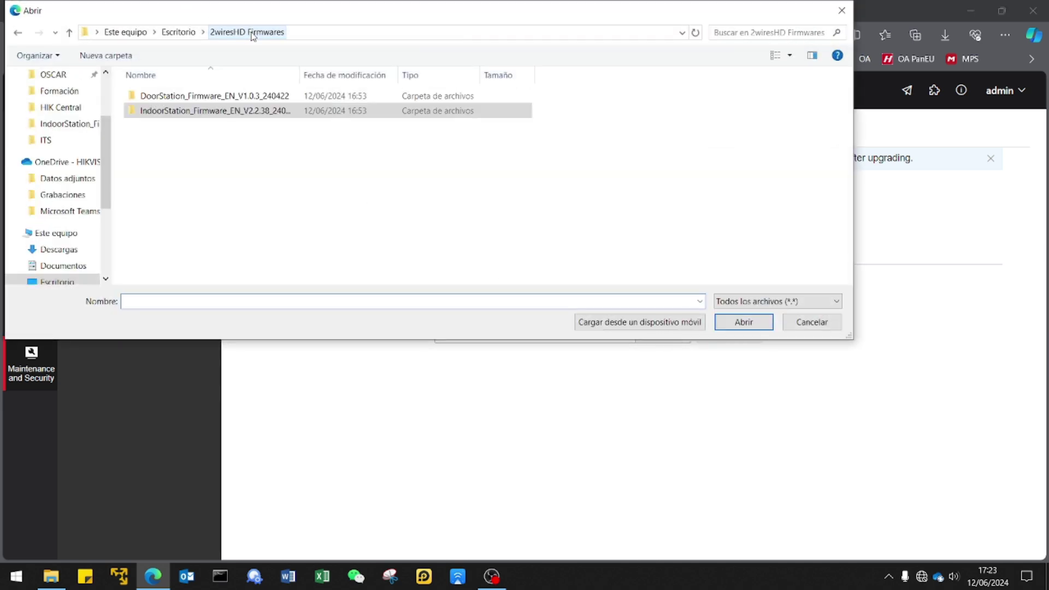
pyautogui.doubleClick(220, 96)
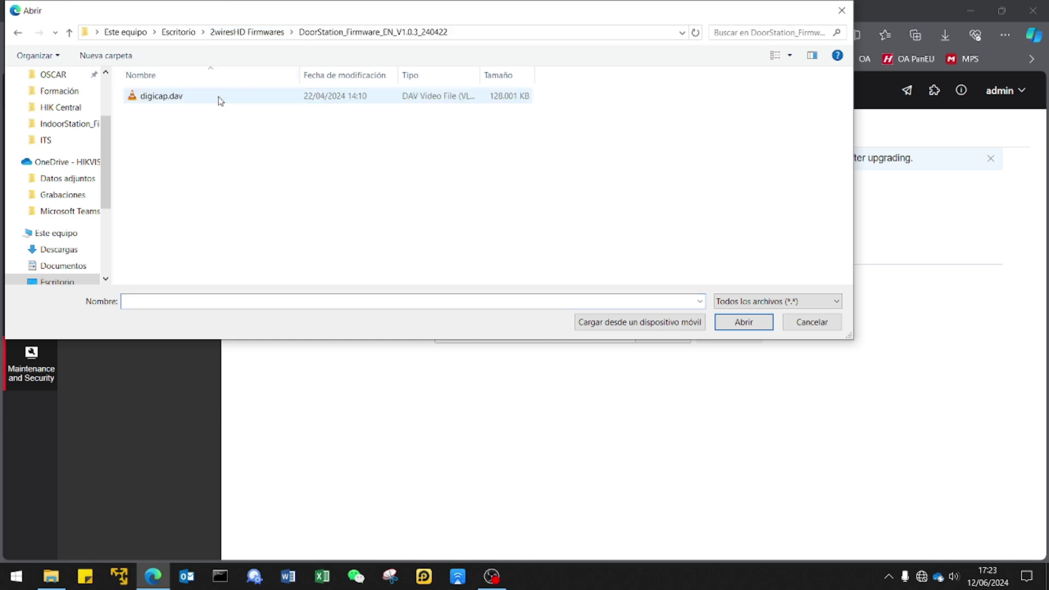
pyautogui.click(166, 102)
pyautogui.click(723, 321)
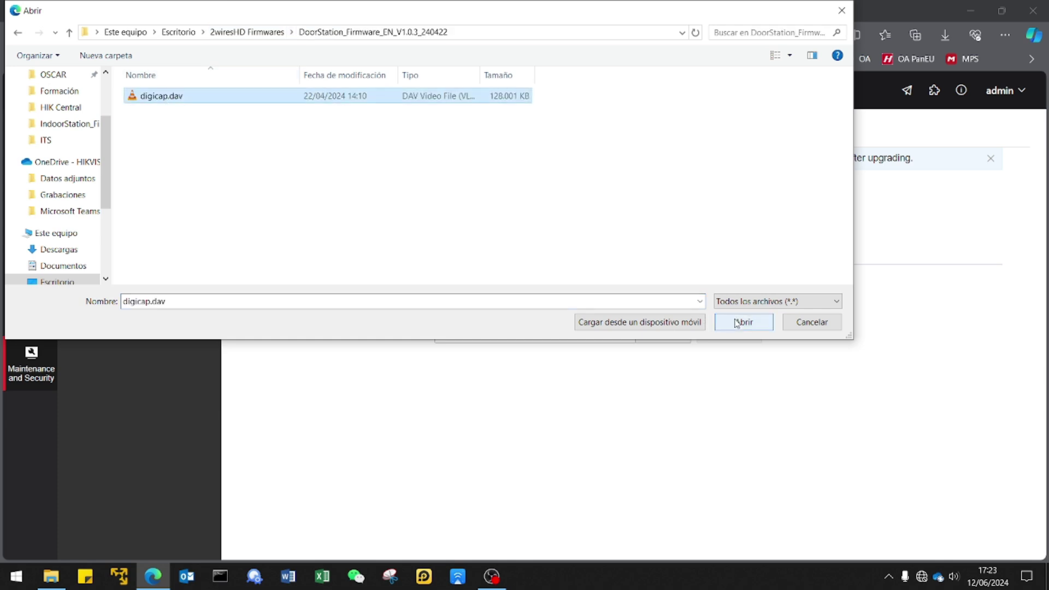
pyautogui.click(731, 334)
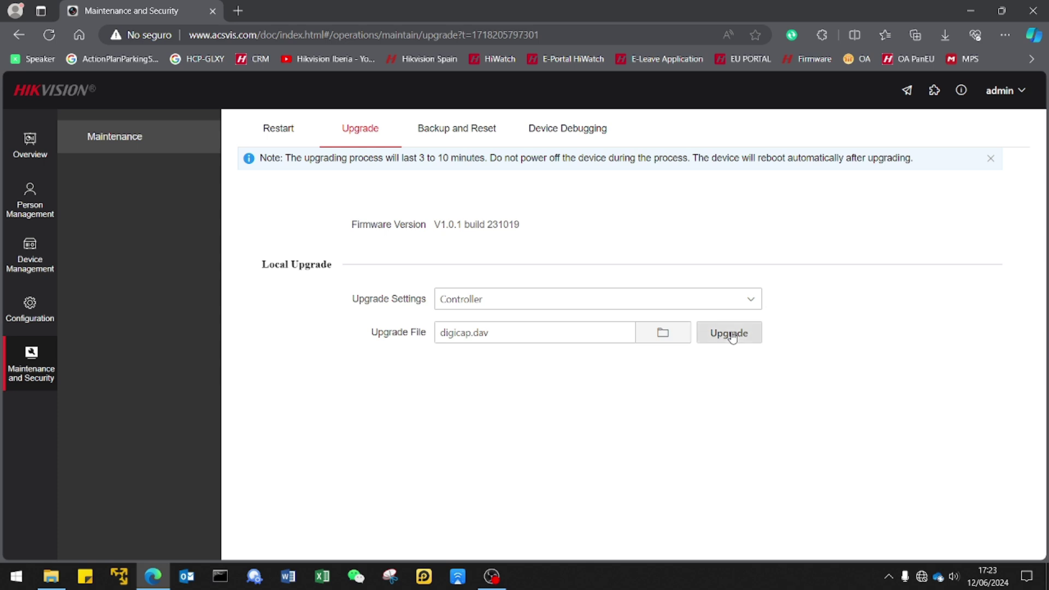
pyautogui.click(525, 350)
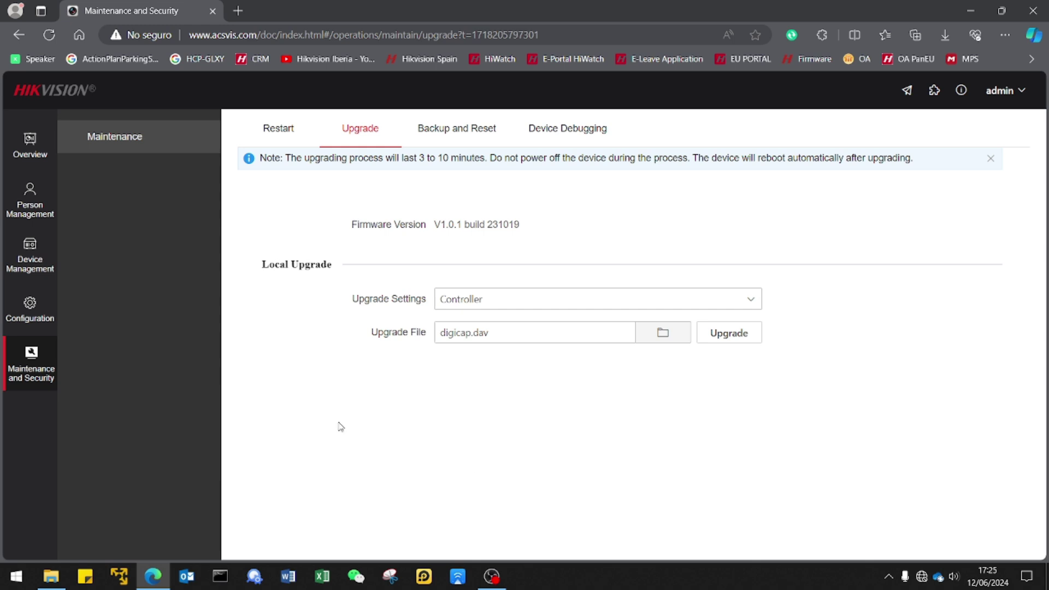
# Reload the maintenance upgrade page to check the door station's firmware version.
pyautogui.moveTo(146, 165); pyautogui.dragTo(67, 46)
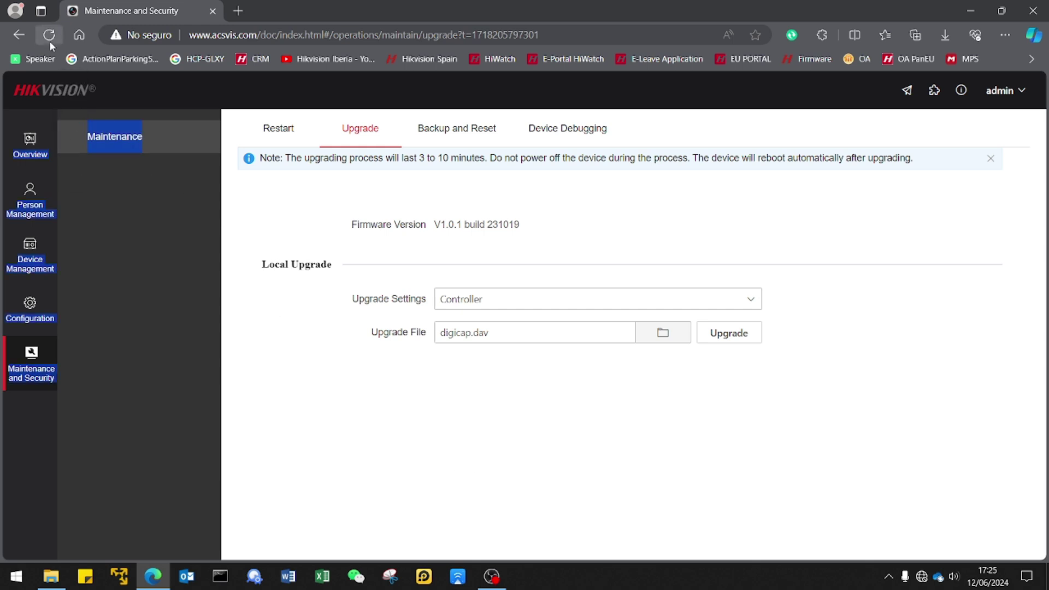
pyautogui.click(49, 39)
pyautogui.click(436, 409)
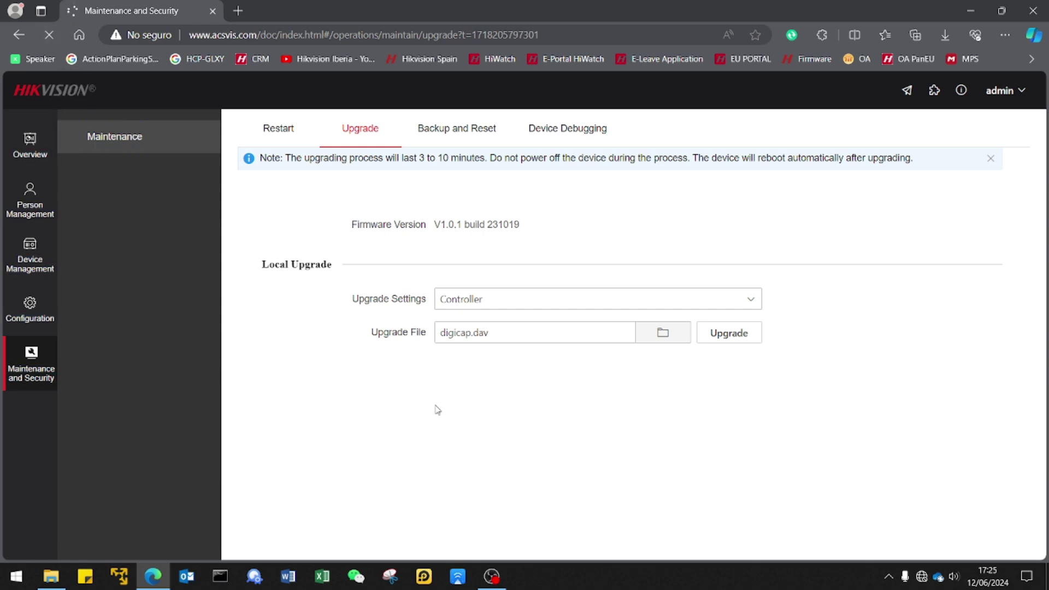